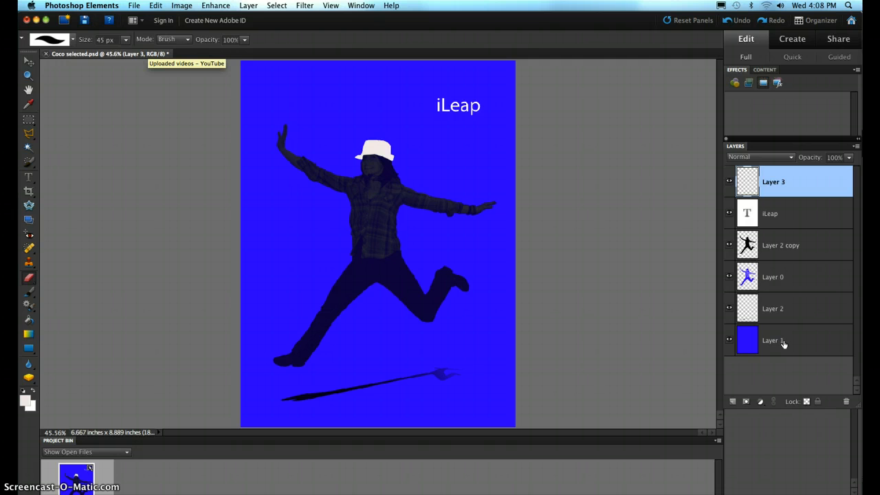
Add a new empty layer directly above the solid blue background layer, Layer 1.
click(783, 343)
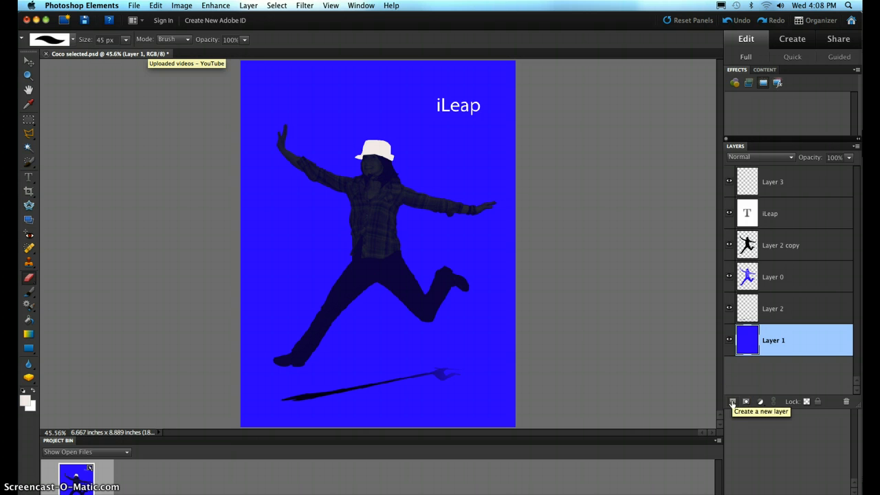
click(732, 402)
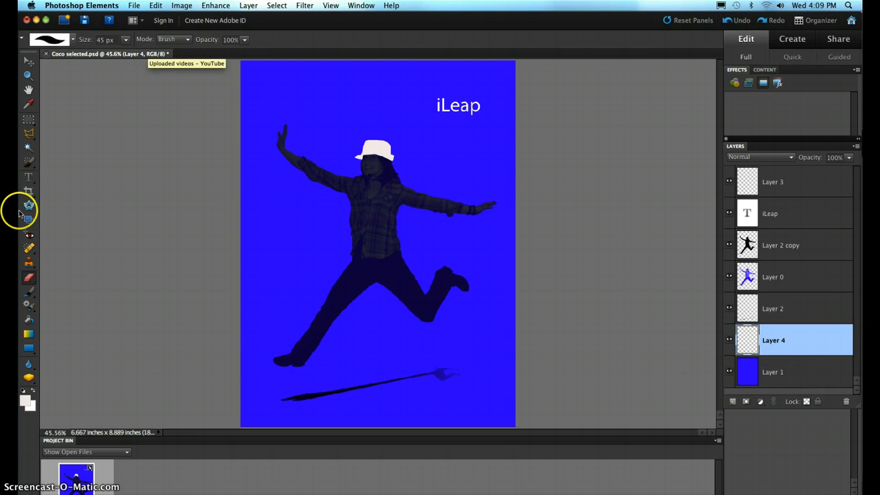
Paint scattered white shapes around the jumping figure on the new layer with the 95 px scatter brush from the Default Brushes.
click(29, 292)
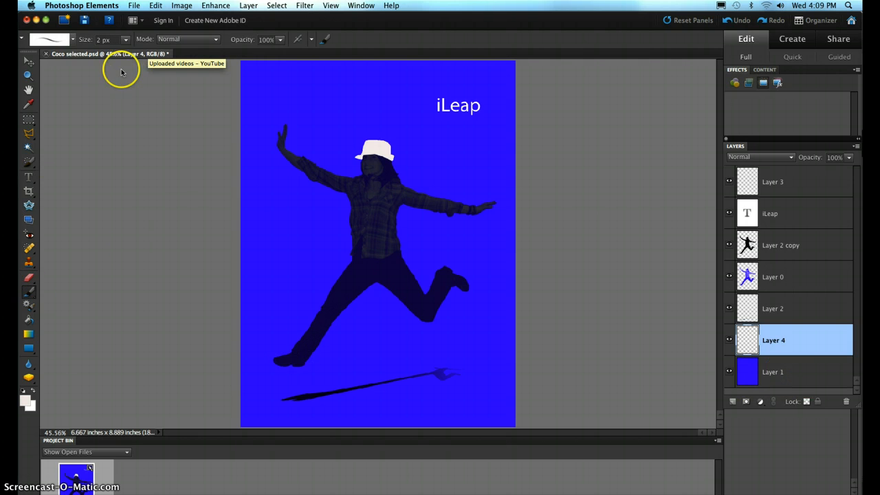
click(71, 41)
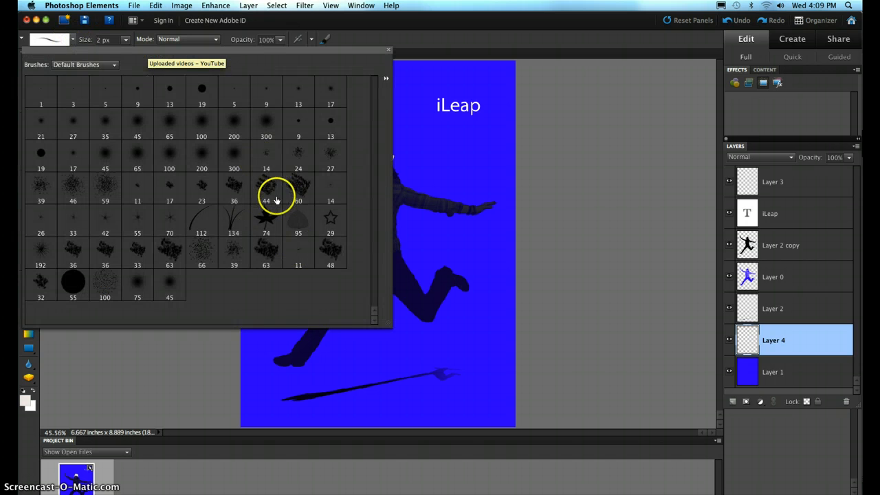
click(299, 225)
click(299, 225)
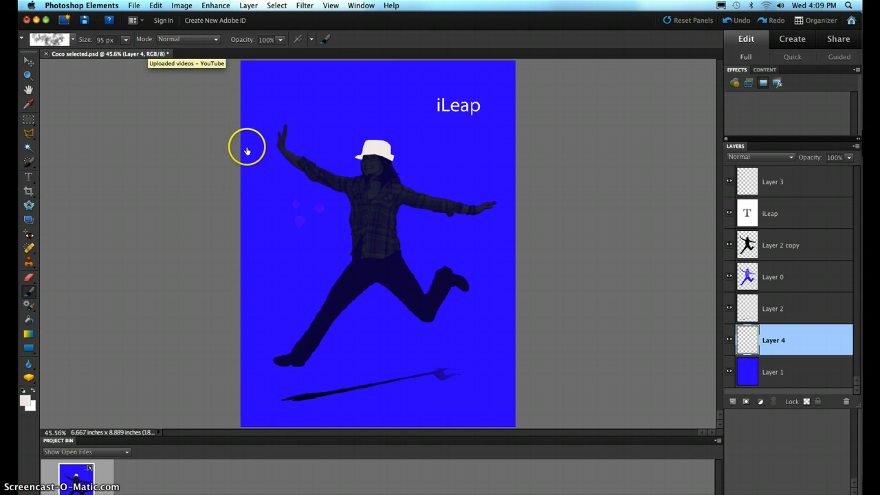
mouse_move(262, 164)
mouse_down()
mouse_move(320, 215)
mouse_move(420, 276)
mouse_move(452, 319)
mouse_move(521, 339)
mouse_move(485, 183)
mouse_move(524, 214)
mouse_up()
mouse_move(275, 350)
mouse_down()
mouse_move(335, 400)
mouse_move(452, 407)
mouse_move(499, 394)
mouse_up()
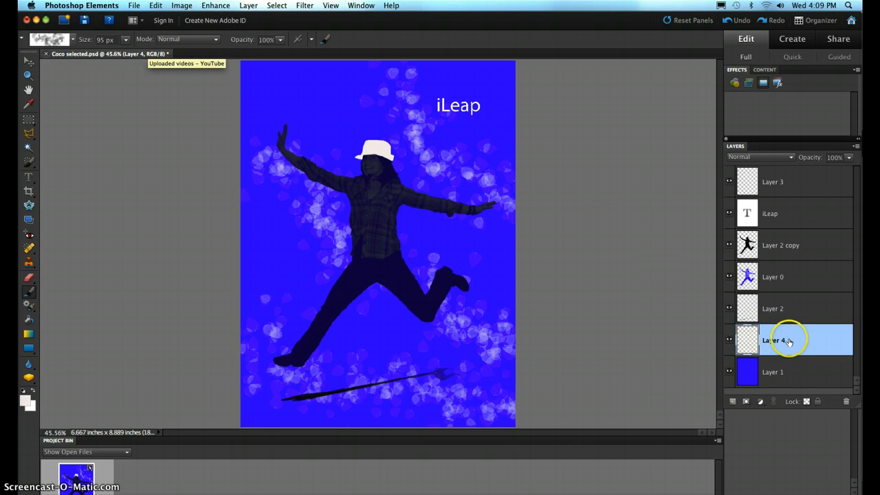
Erase the scattered white shapes from Layer 4, enlarging the eraser up to 700 px.
click(27, 280)
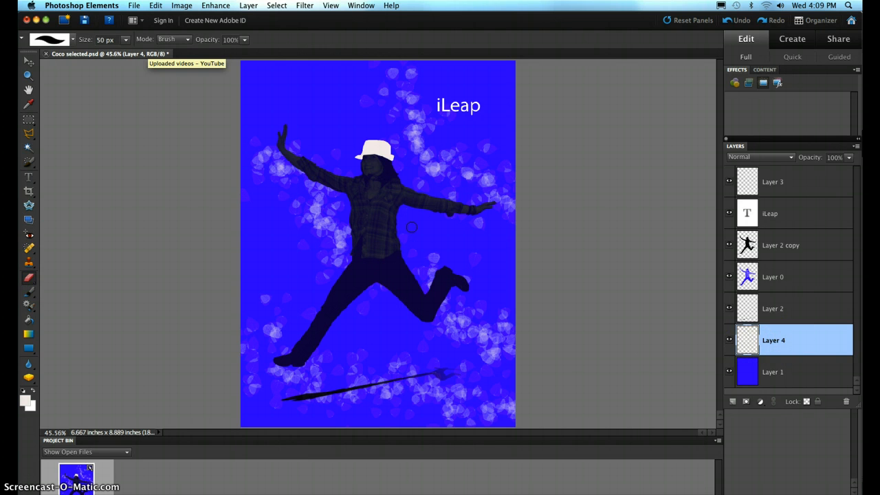
key(bracketright)
key(bracketright)
key(bracketright)
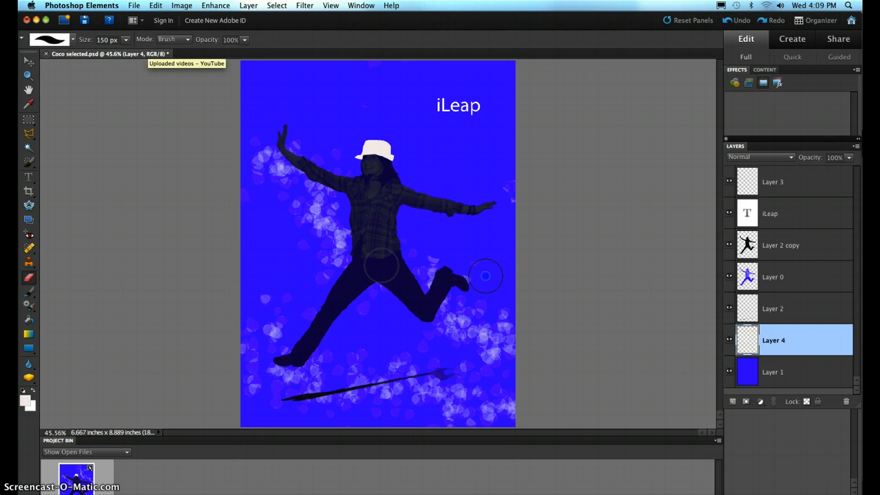
key(bracketright)
key(bracketright)
key(bracketright)
key(bracketright)
key(bracketright)
key(bracketright)
key(bracketright)
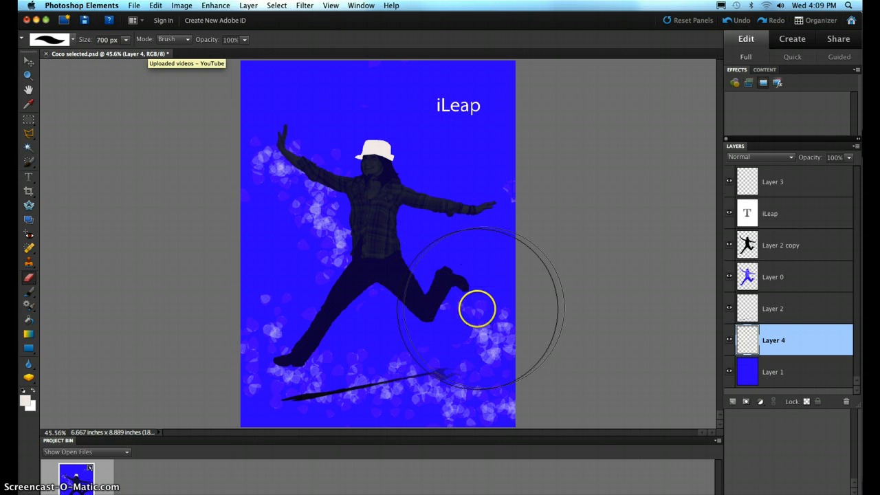
mouse_move(477, 308)
mouse_down()
mouse_move(514, 363)
mouse_move(316, 177)
mouse_move(486, 193)
mouse_move(256, 353)
mouse_move(171, 338)
mouse_up()
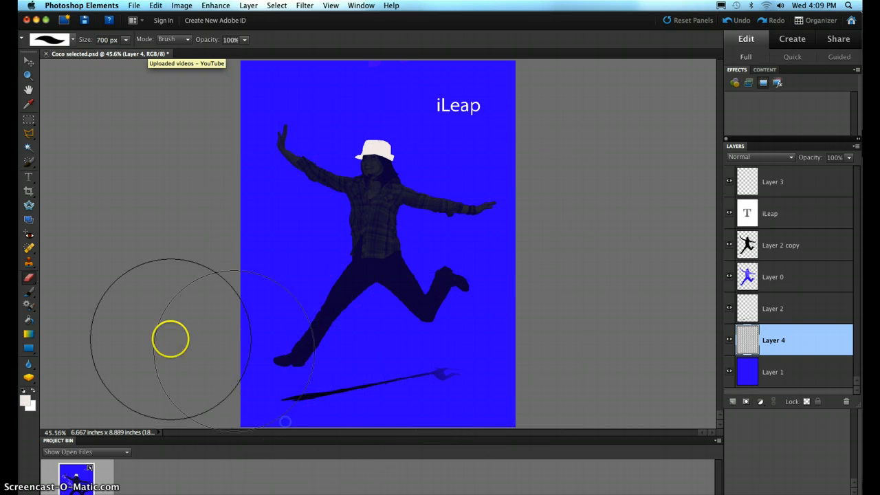
Paint white stars around the jumping figure on Layer 4 using the star brush at 300 px.
click(29, 295)
click(72, 39)
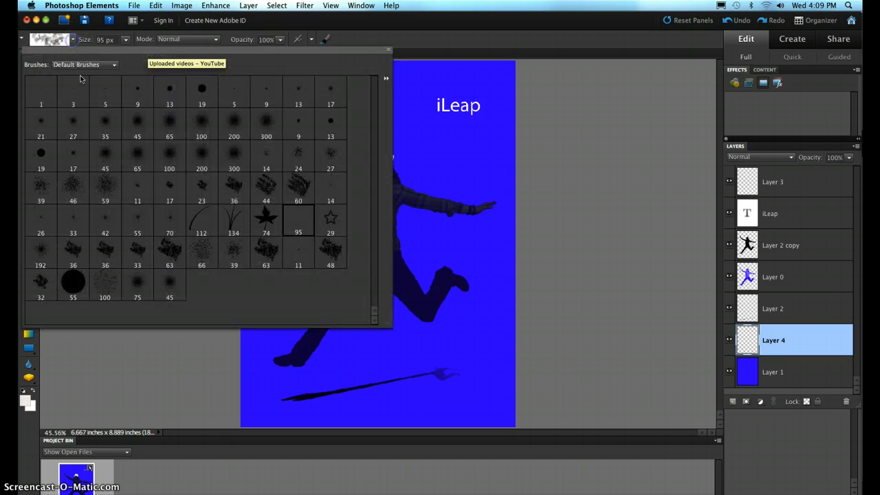
double_click(330, 221)
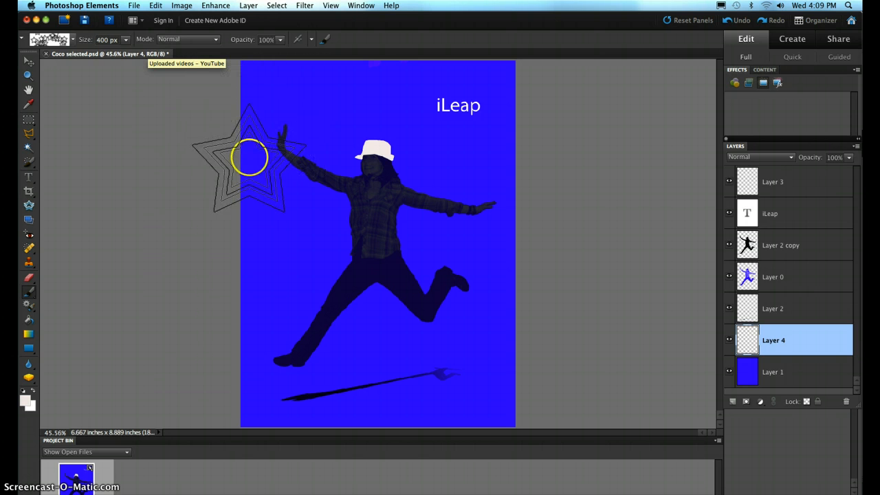
key(bracketleft)
mouse_move(242, 165)
mouse_down()
mouse_move(334, 180)
mouse_move(504, 320)
mouse_move(568, 332)
mouse_up()
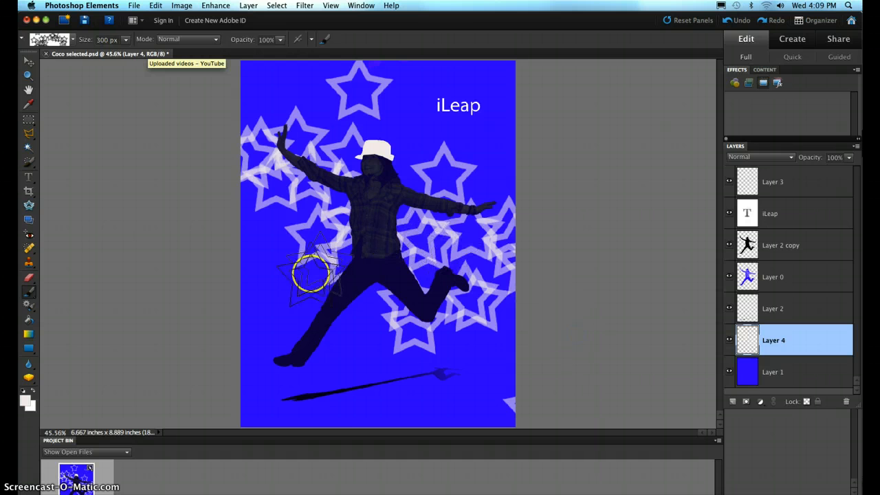
drag(275, 395, 313, 412)
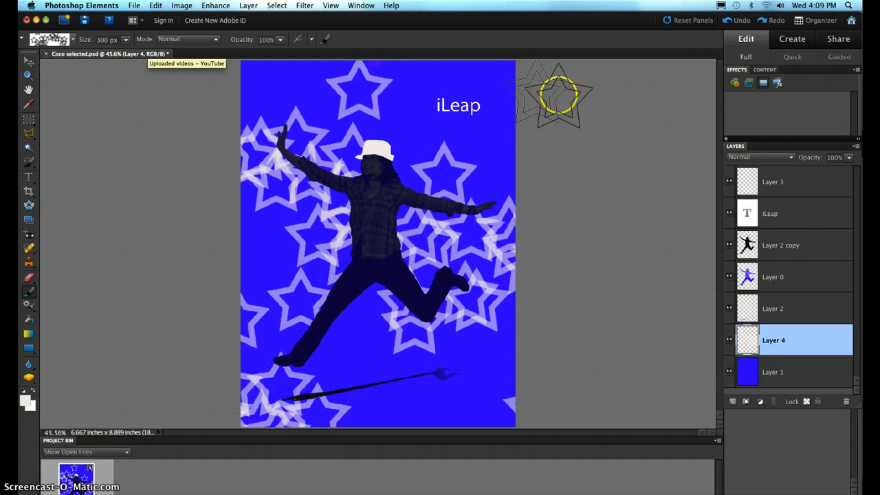
Colorize the stars with Hue/Saturation, using hue 168, saturation 67 and lightness -50.
click(215, 5)
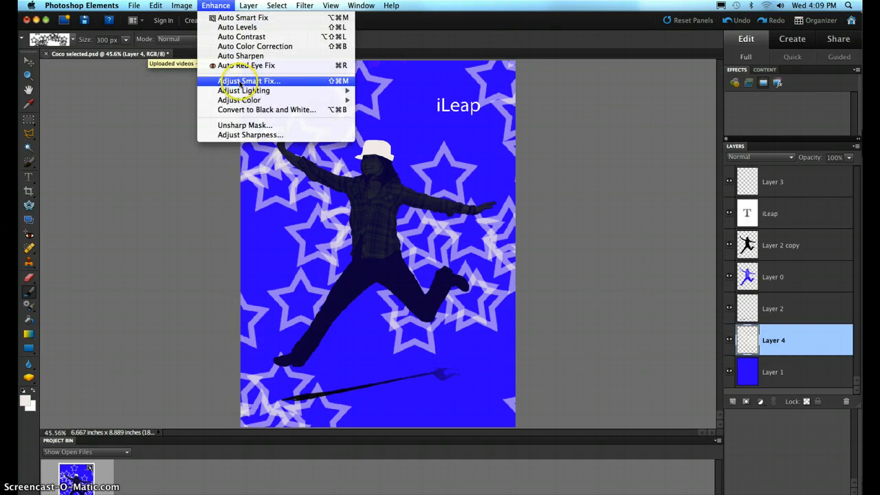
mouse_move(244, 100)
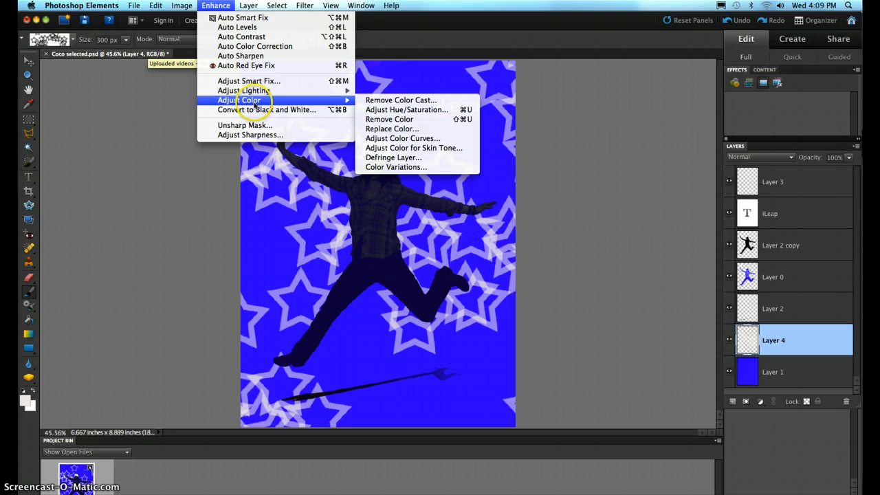
click(395, 111)
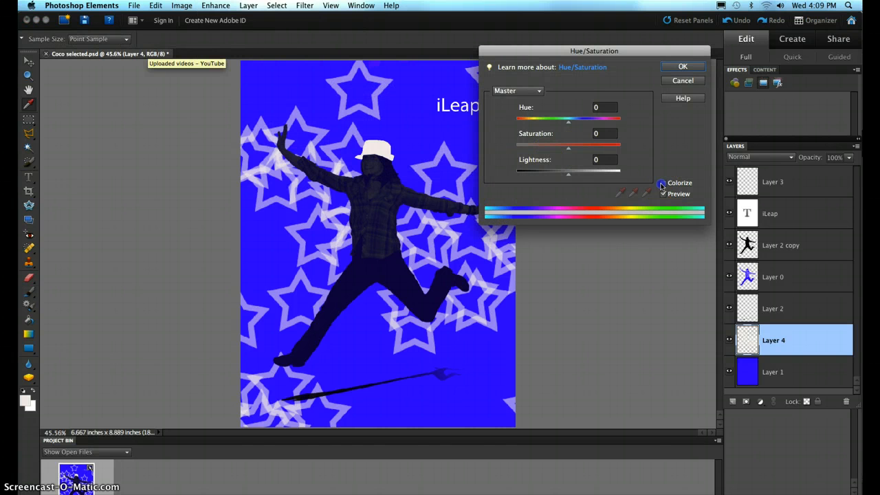
click(661, 184)
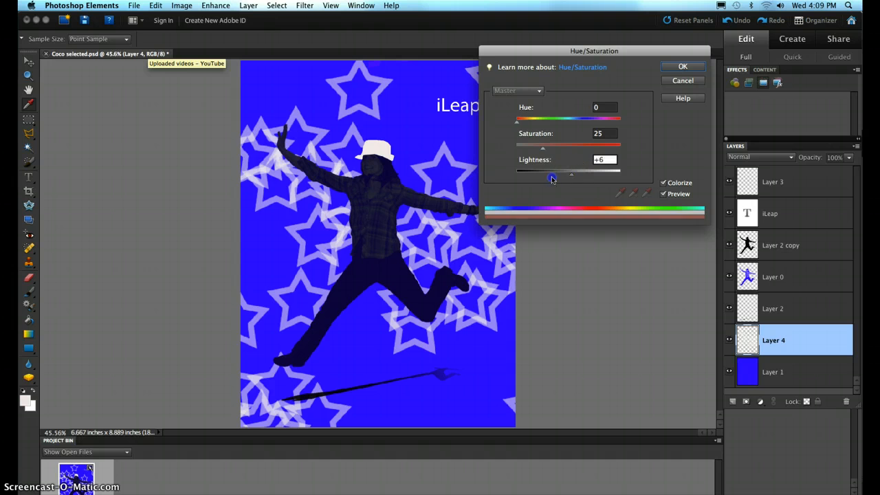
drag(552, 178, 543, 179)
drag(543, 146, 586, 146)
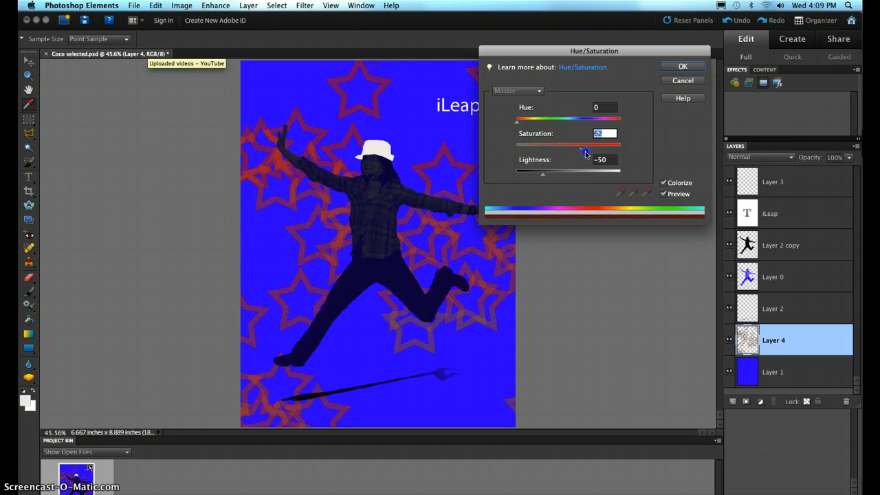
drag(518, 127, 564, 131)
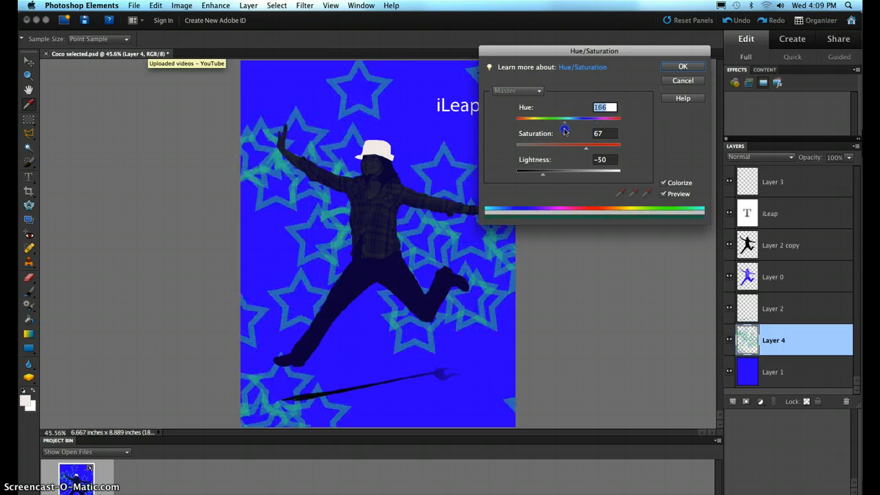
click(682, 65)
click(690, 66)
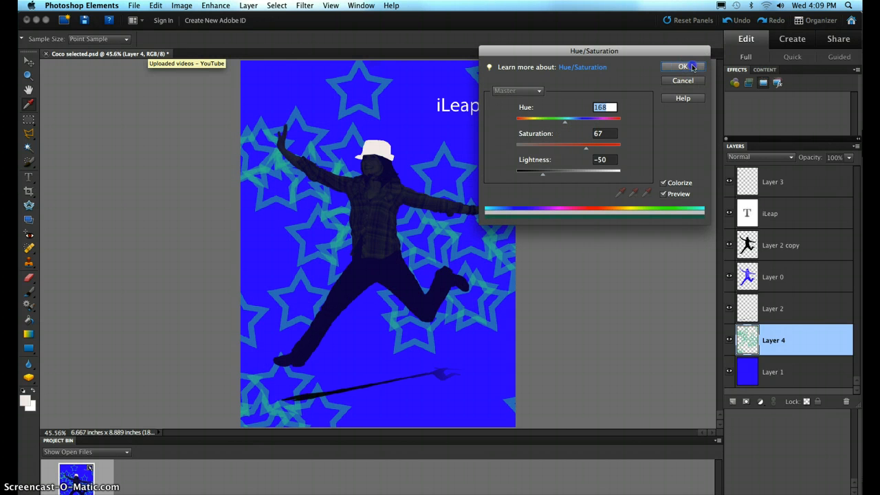
Lower the star layer's opacity to 83% and apply a Gaussian Blur with a radius of 14.0 pixels.
click(848, 158)
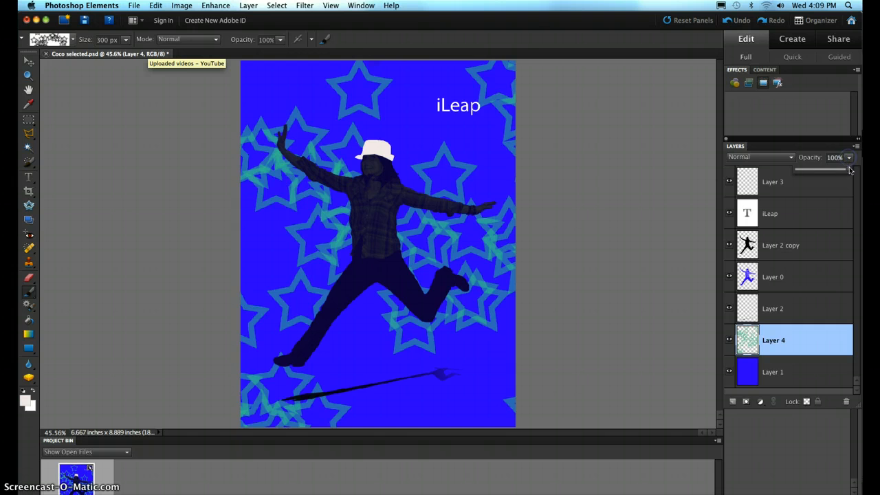
mouse_move(843, 171)
mouse_down()
mouse_move(825, 172)
mouse_move(840, 170)
mouse_up()
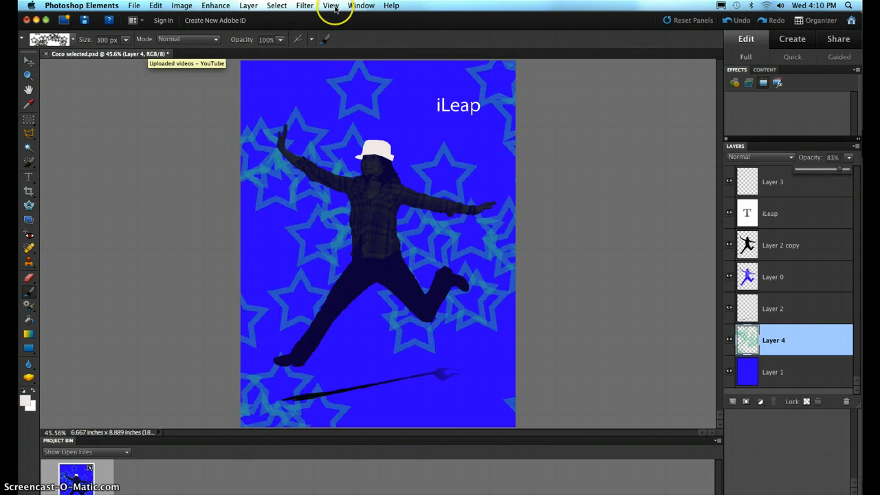
click(304, 7)
mouse_move(363, 77)
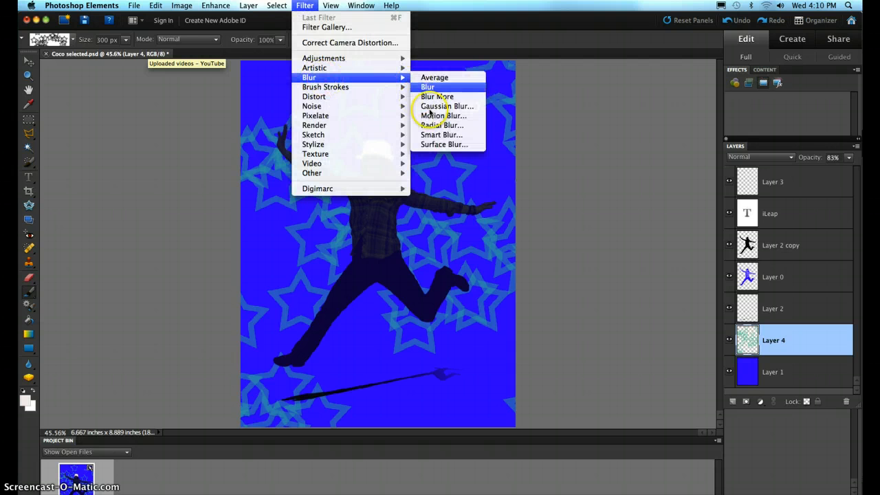
click(430, 107)
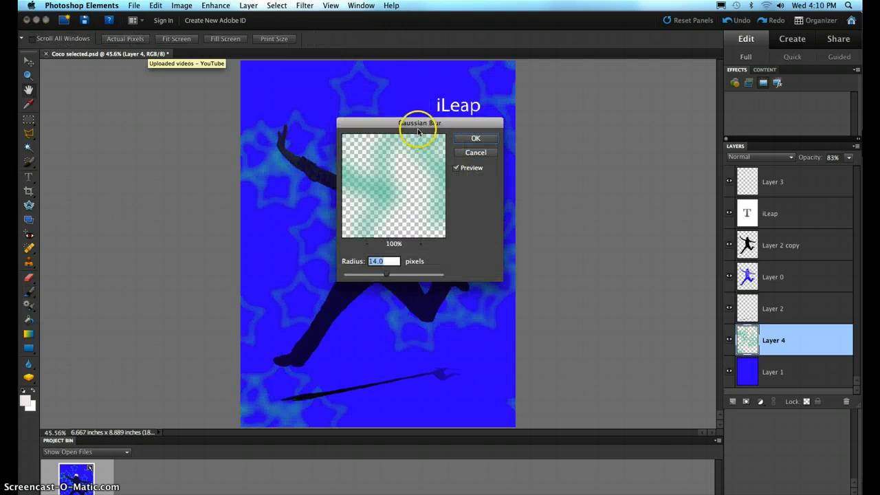
drag(419, 121, 618, 112)
click(672, 123)
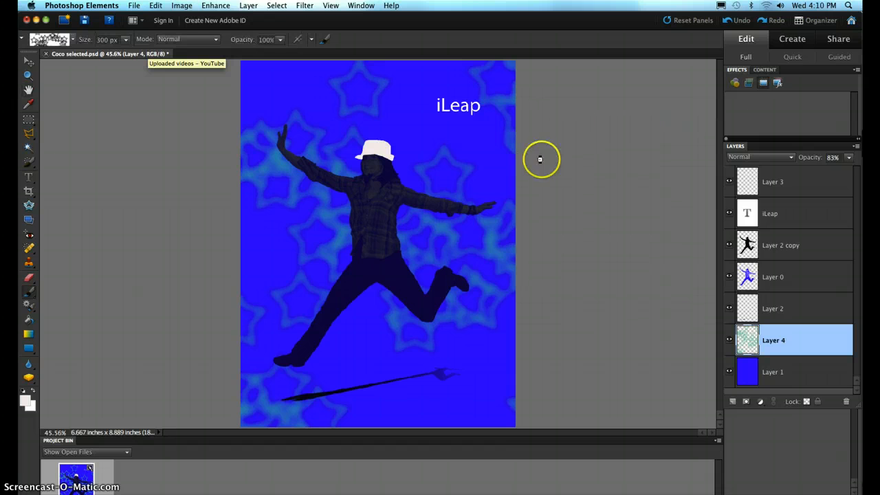
Add another empty layer between the blue background layer and the star layer.
right_click(777, 370)
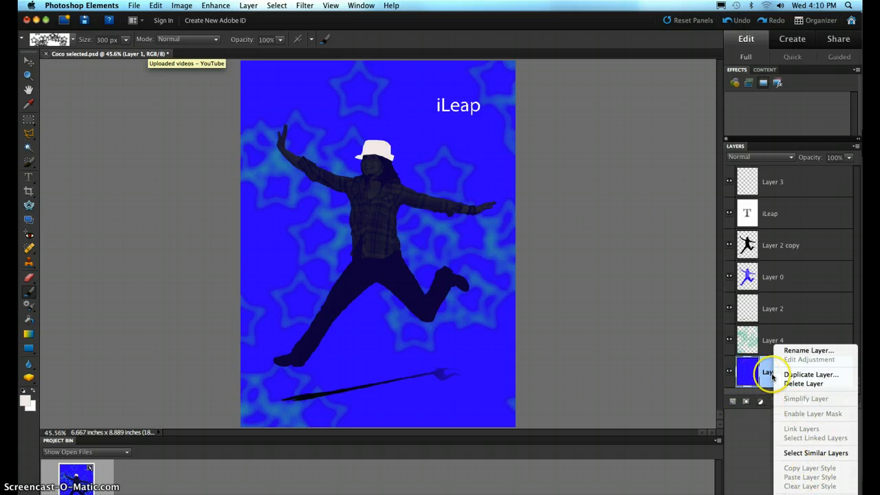
click(734, 382)
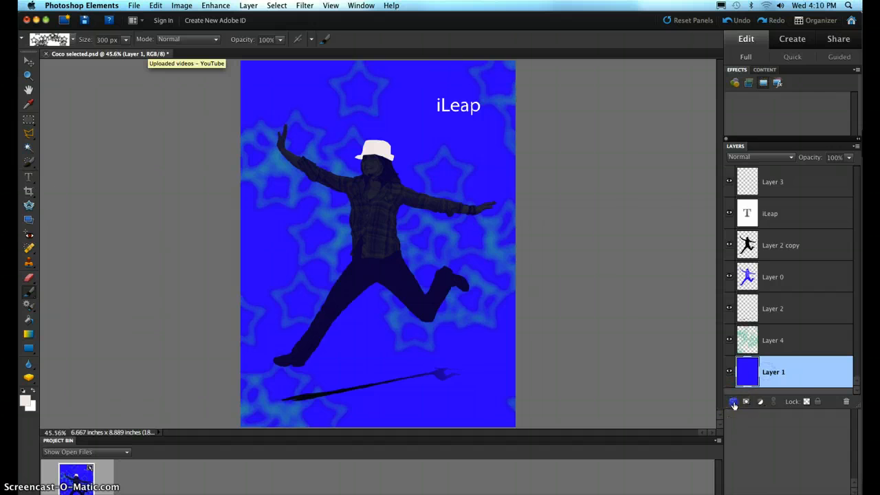
click(732, 401)
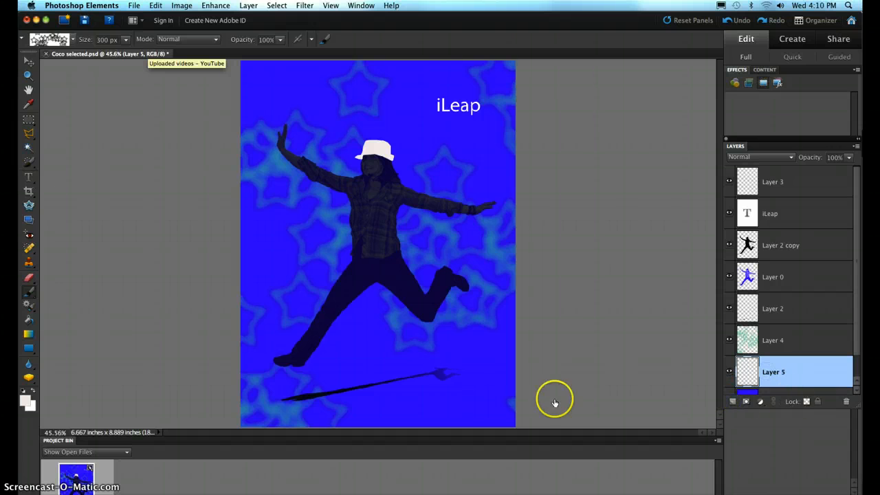
Fill Layer 5 with a blue-yellow-blue radial gradient at 39% opacity, running from the canvas's left side to beyond its right edge.
click(28, 334)
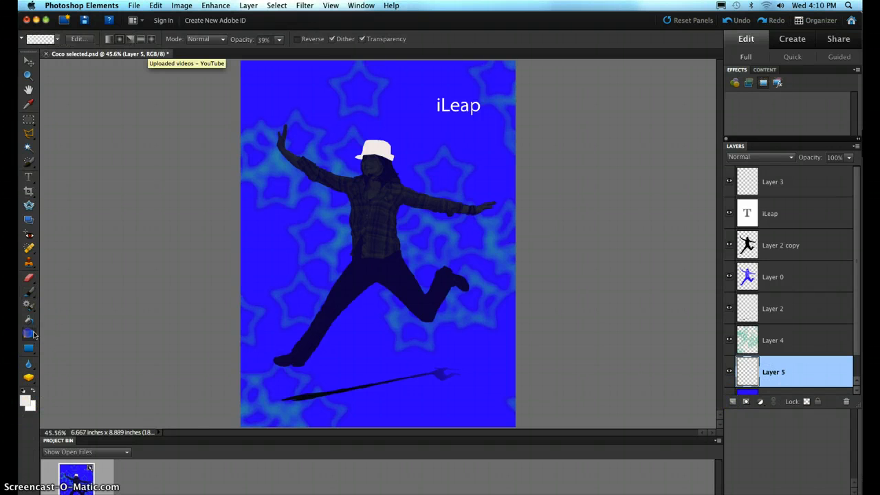
click(57, 41)
click(237, 76)
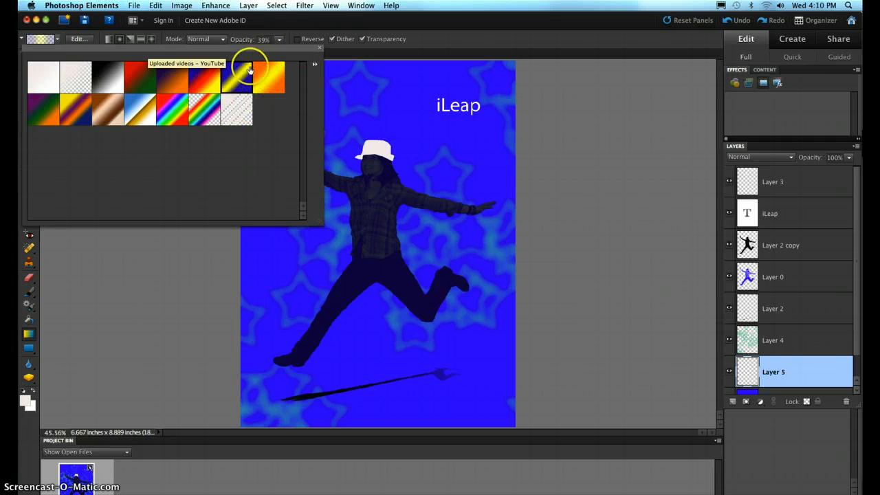
double_click(240, 73)
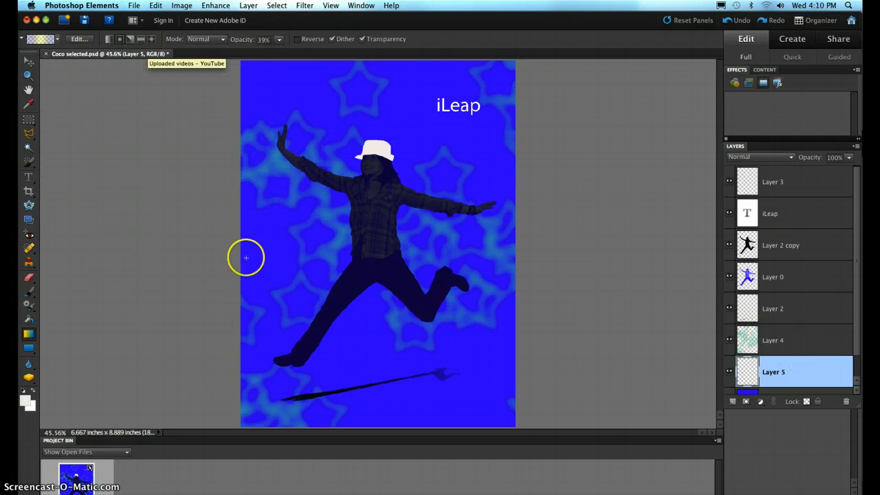
drag(640, 308, 640, 305)
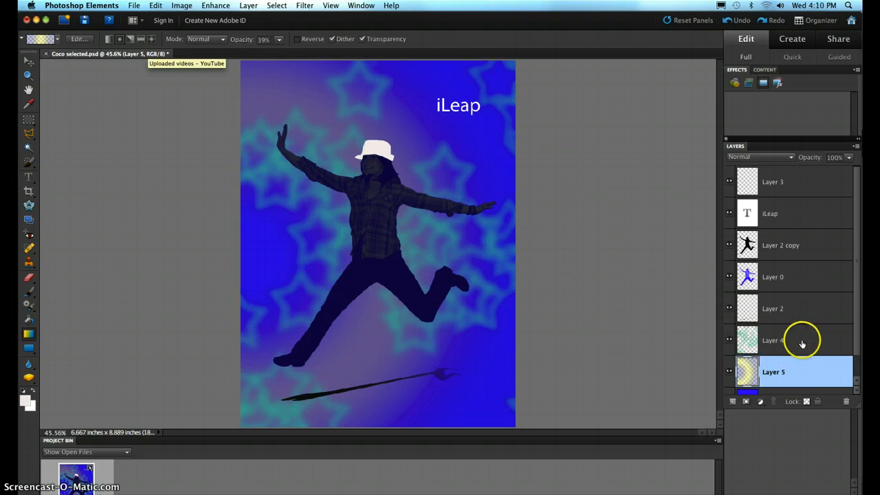
Hide the star layer, Layer 4, to show the gradient background alone.
drag(857, 336, 860, 358)
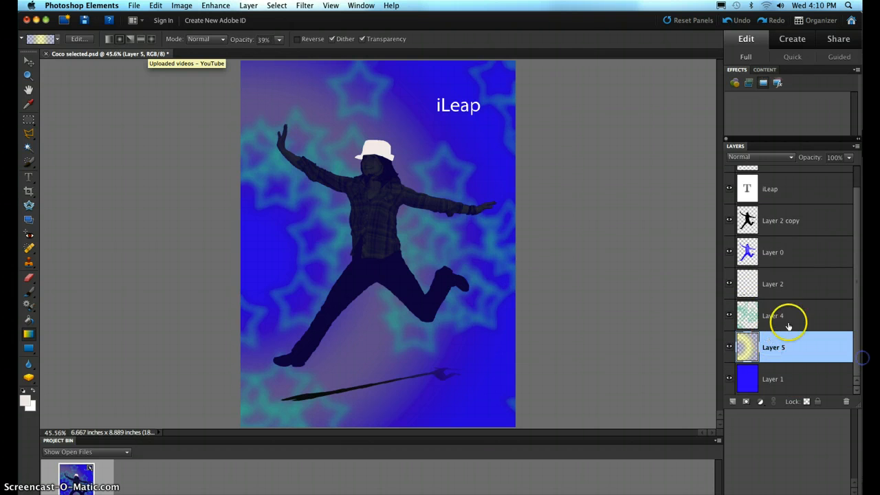
click(729, 316)
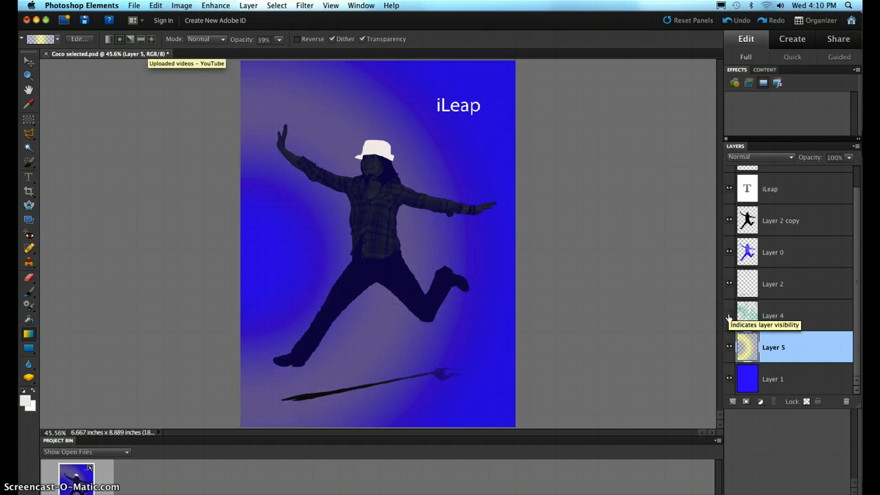
Show the star layer, Layer 4, again and compare the poster with and without Layer 5's gradient, leaving the gradient visible.
click(728, 316)
click(729, 348)
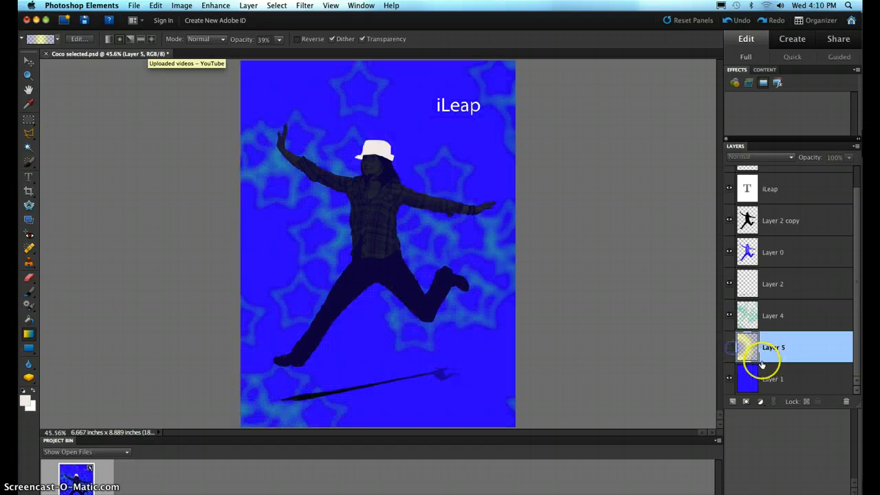
click(729, 347)
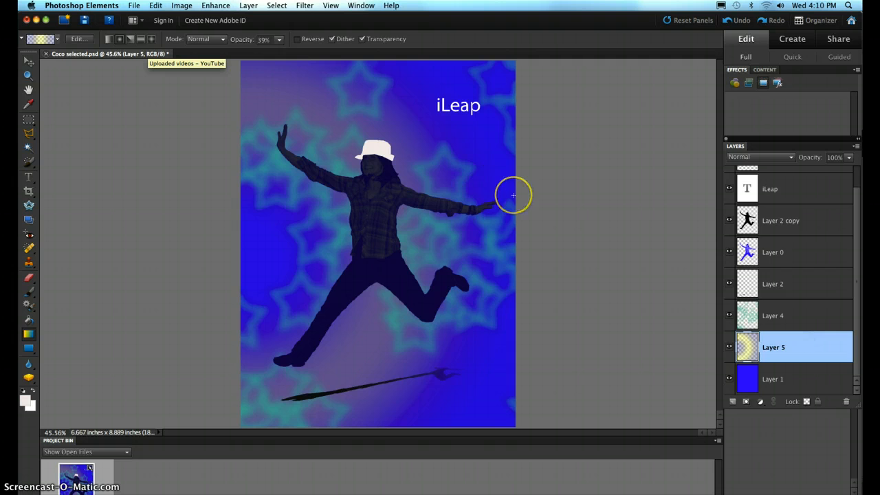
Shift Layer 5's hue in the negative direction with Hue/Saturation to turn the yellow gradient pink.
key(super+u)
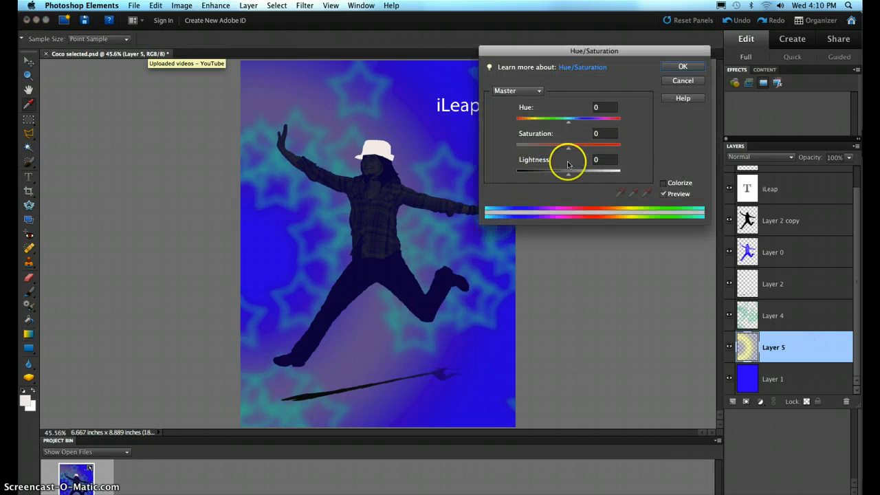
drag(567, 122, 528, 129)
click(684, 68)
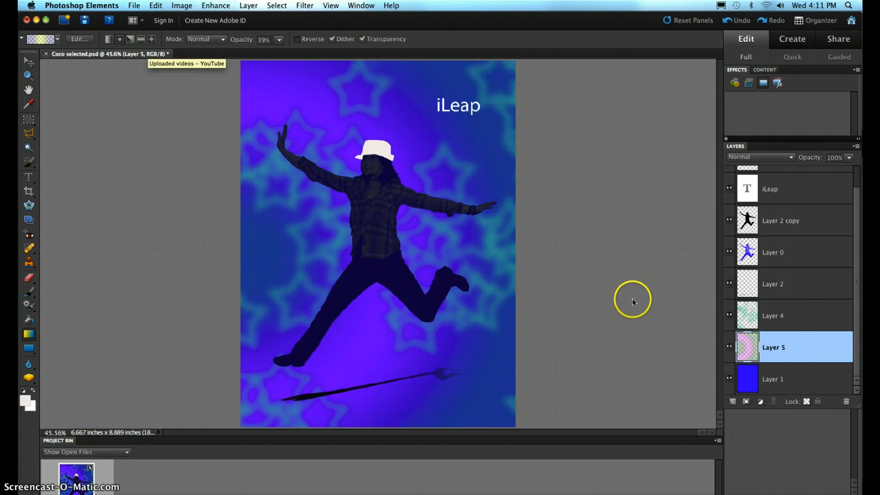
Start a Save As of the poster, set its location to the computer's top level, and compare the compact and expanded save views.
click(135, 6)
click(165, 90)
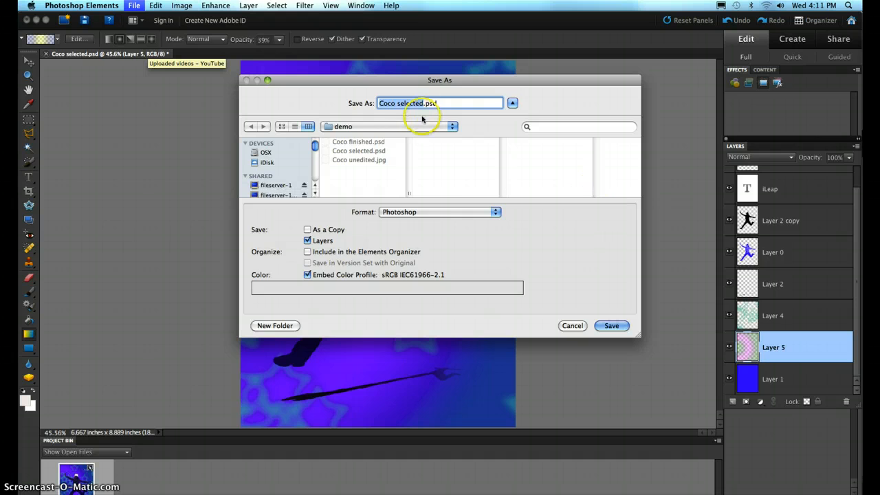
click(425, 126)
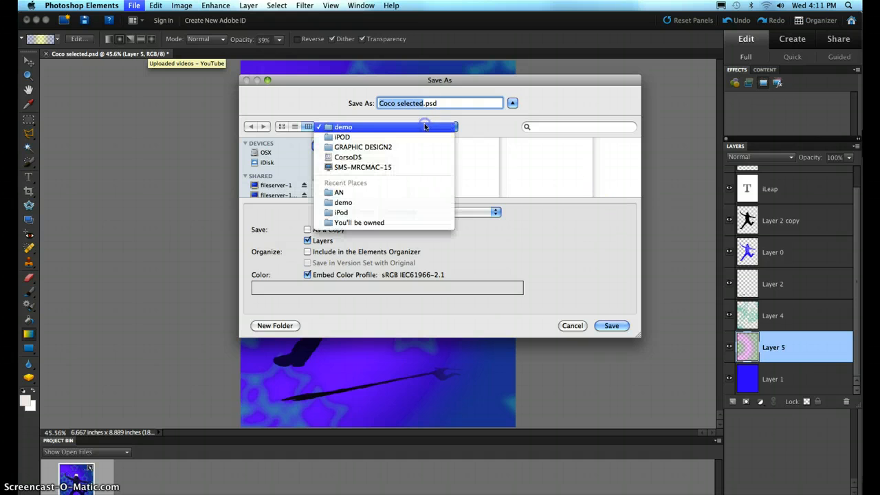
click(352, 167)
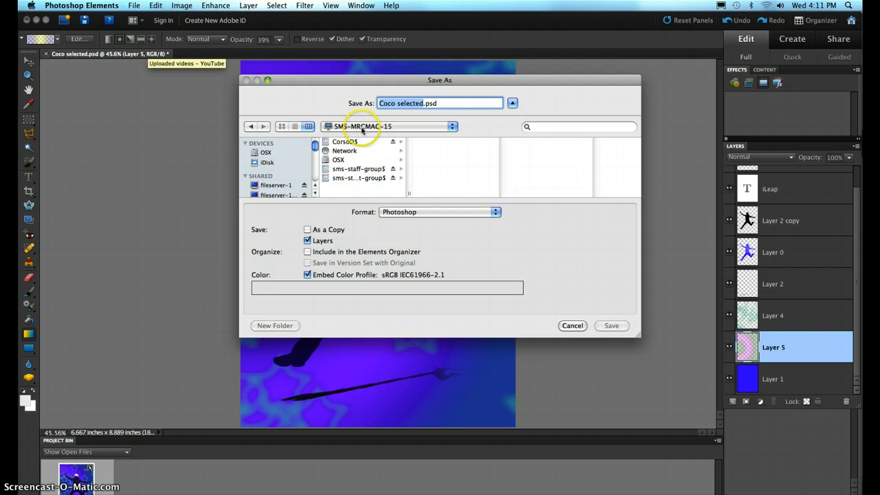
click(513, 103)
click(497, 120)
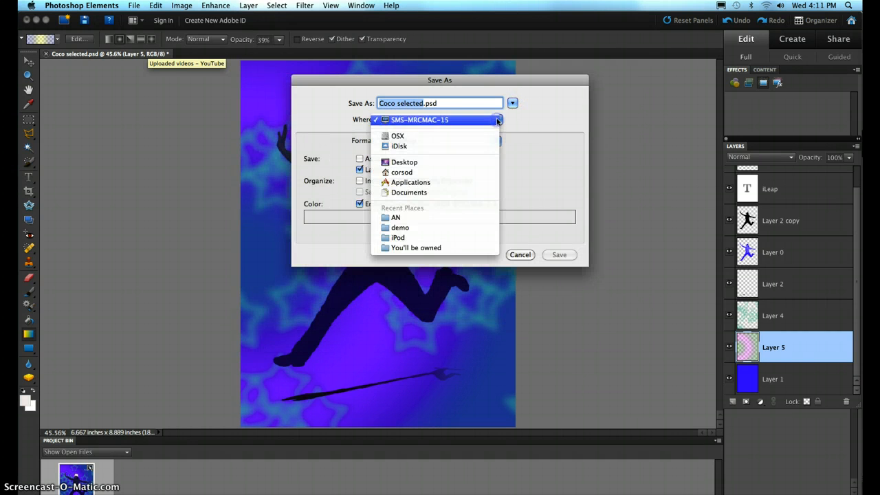
click(462, 122)
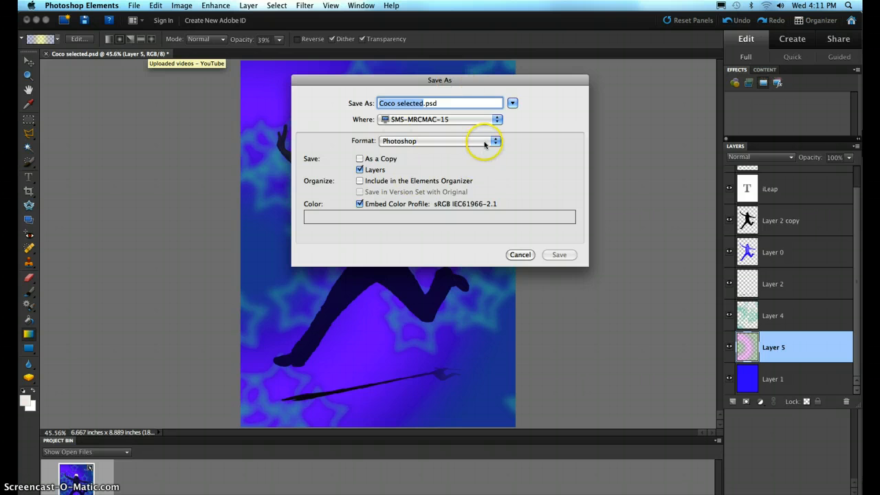
click(513, 103)
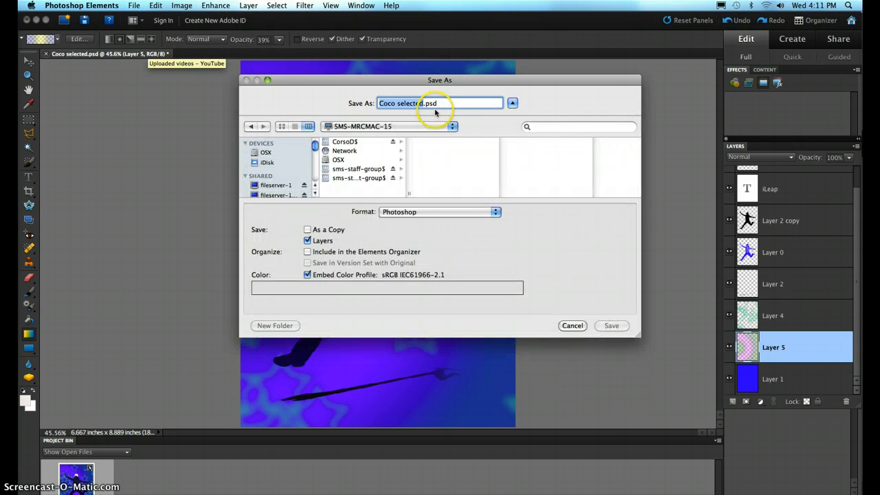
Choose the _GRAPHIC DESIGN folder on the personal network drive as the save location and select the file name without its extension.
click(452, 125)
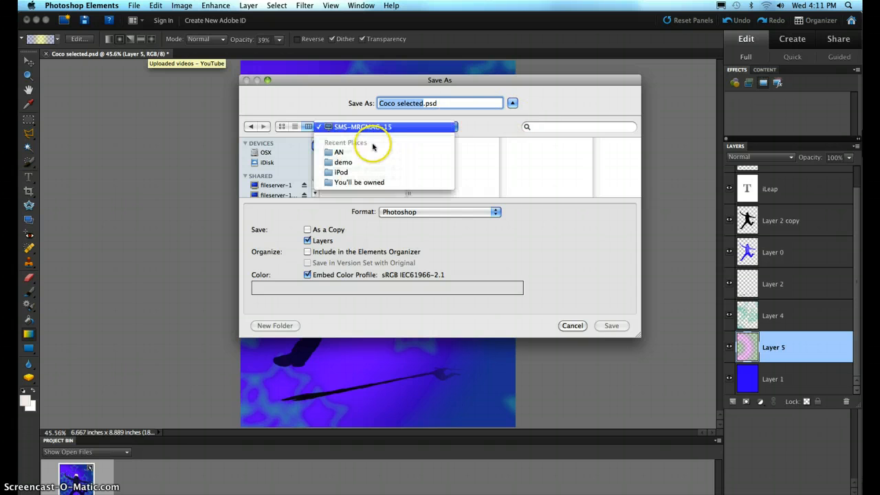
click(391, 127)
click(352, 140)
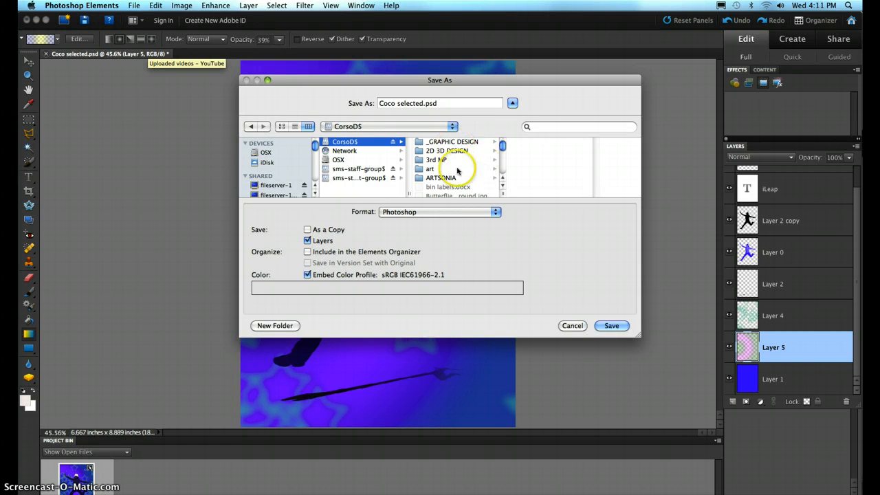
click(463, 142)
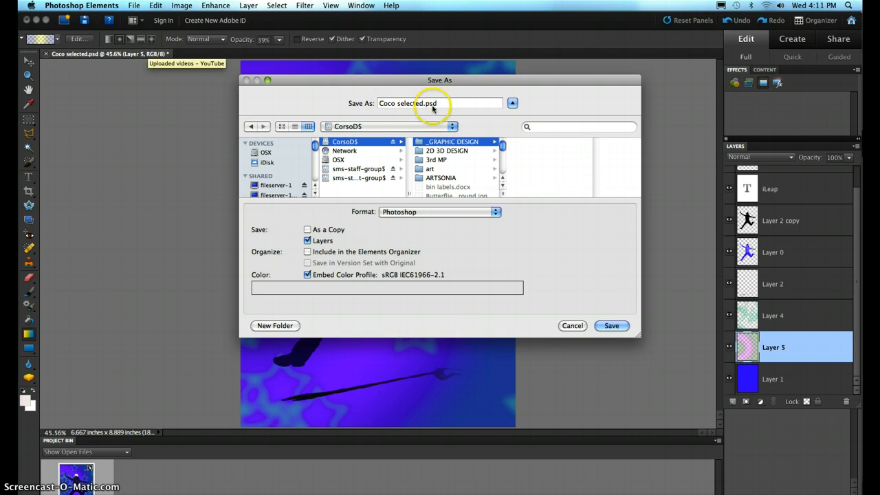
drag(423, 102, 374, 102)
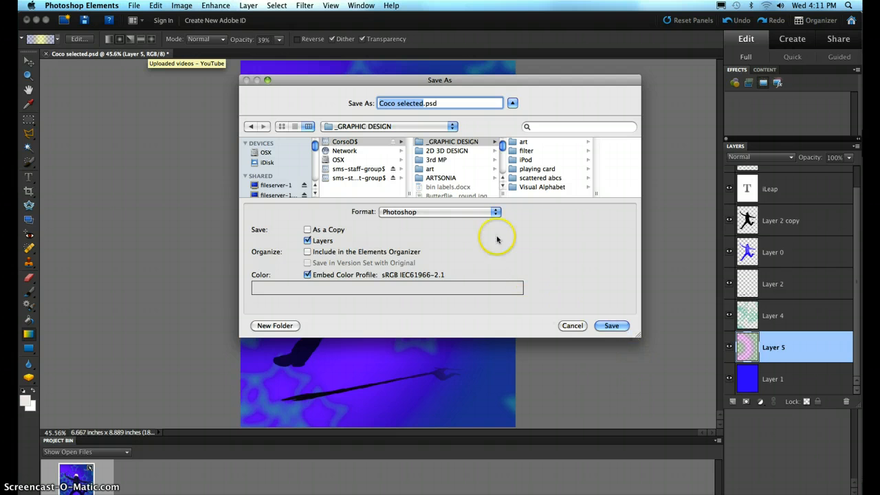
Try JPEG as the save format, keep the Photoshop format instead, and cancel the save.
click(481, 213)
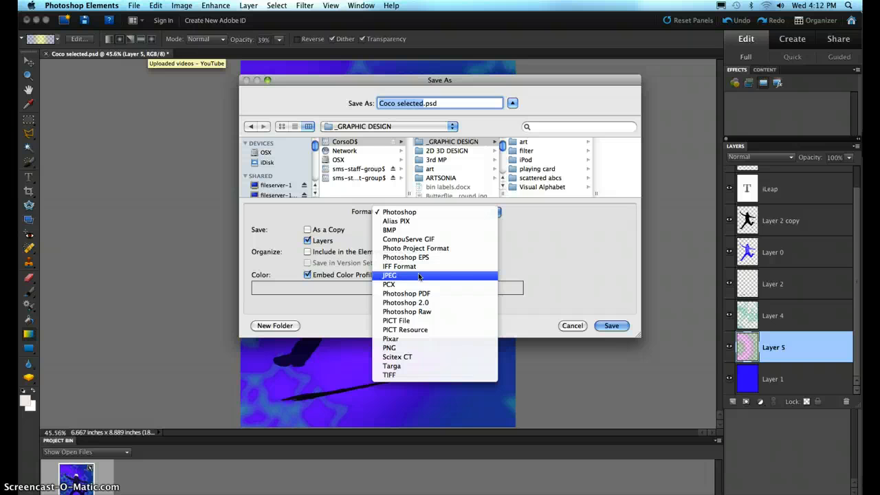
click(447, 277)
click(389, 212)
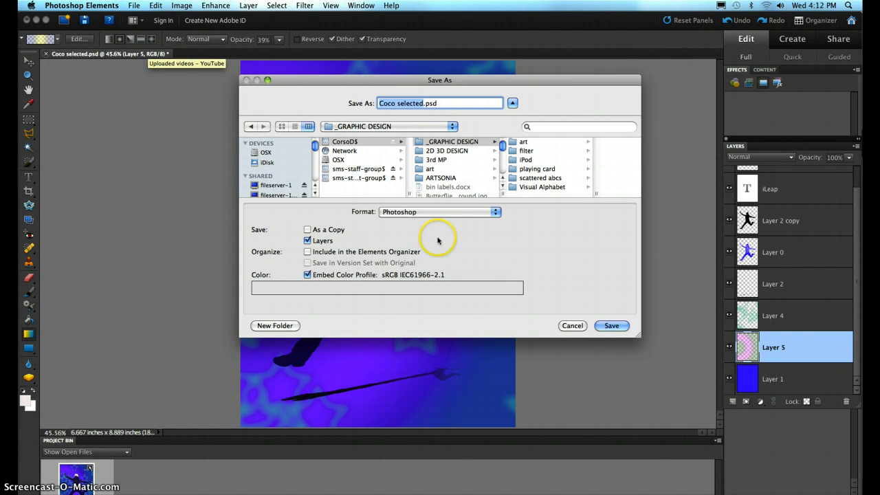
click(571, 327)
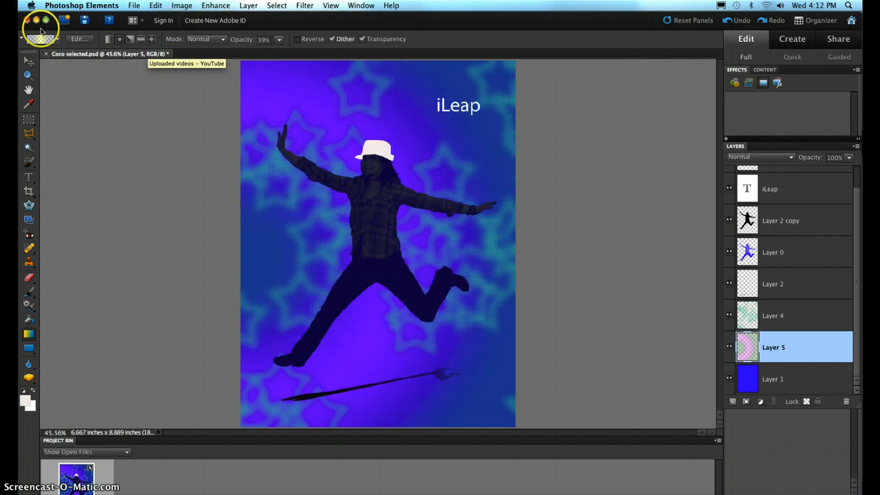